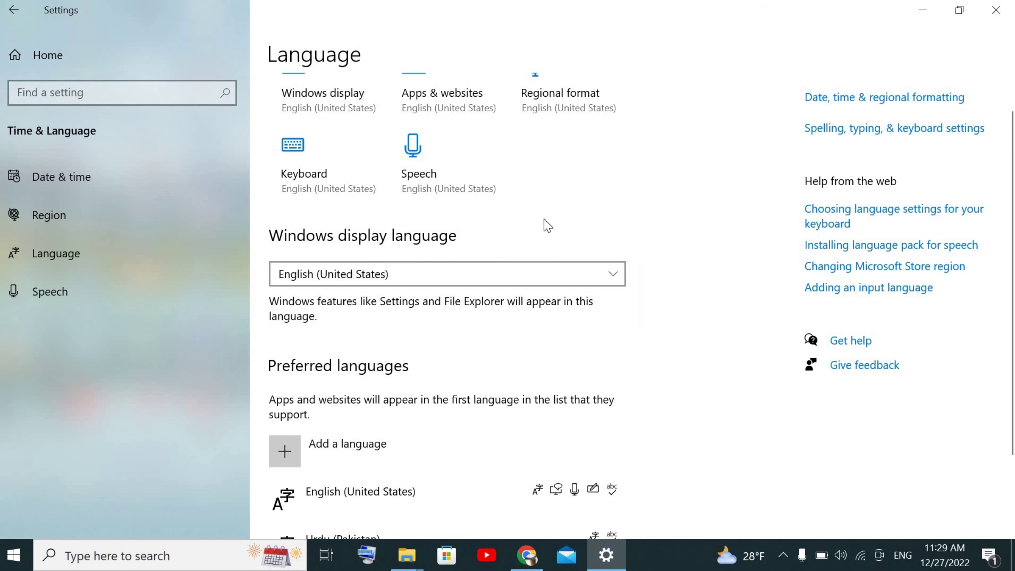
Override the default keyboard input method with Urdu (Pakistan) - Urdu and return to the Language settings
left_click(330, 160)
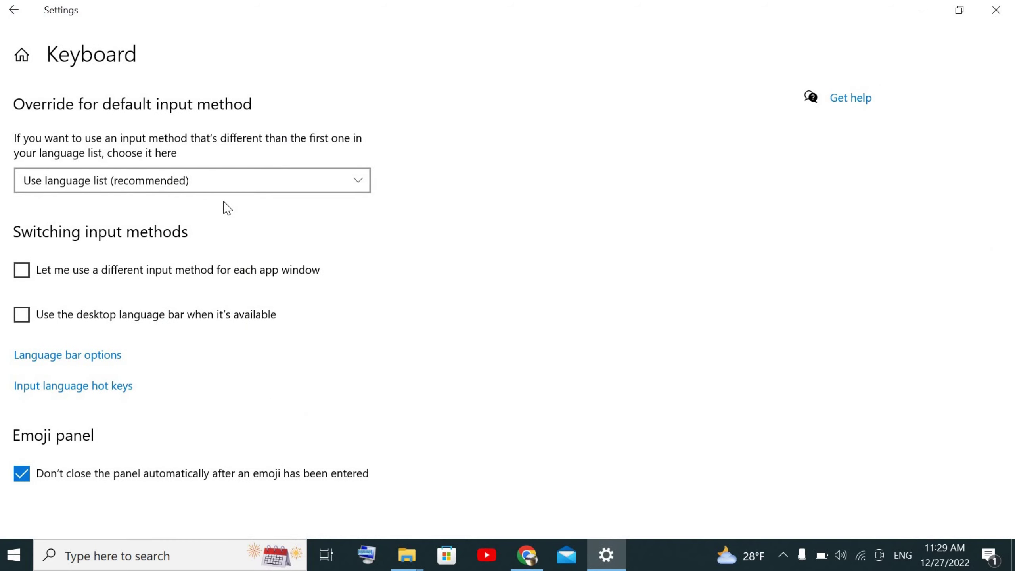
left_click(226, 185)
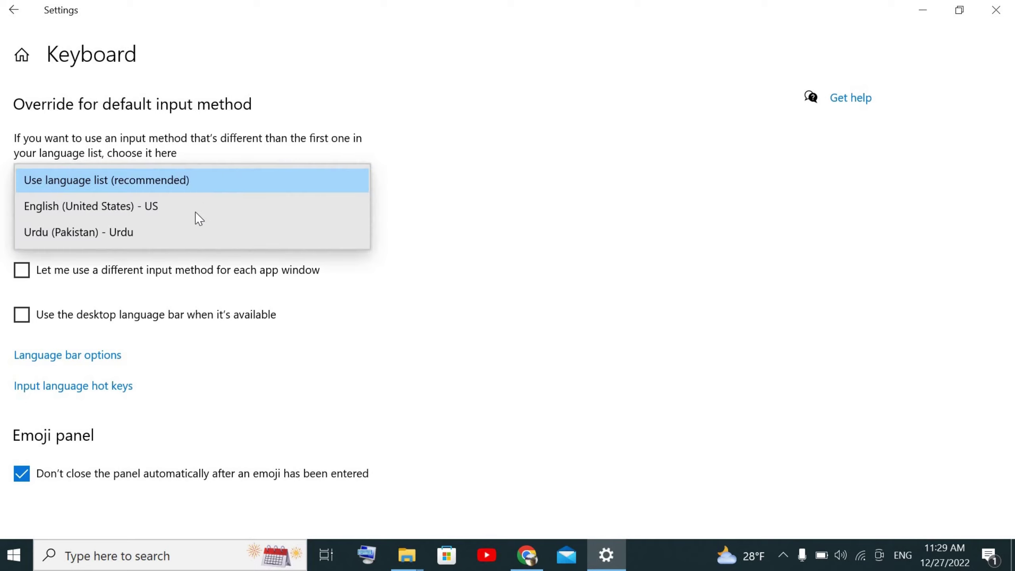
left_click(168, 236)
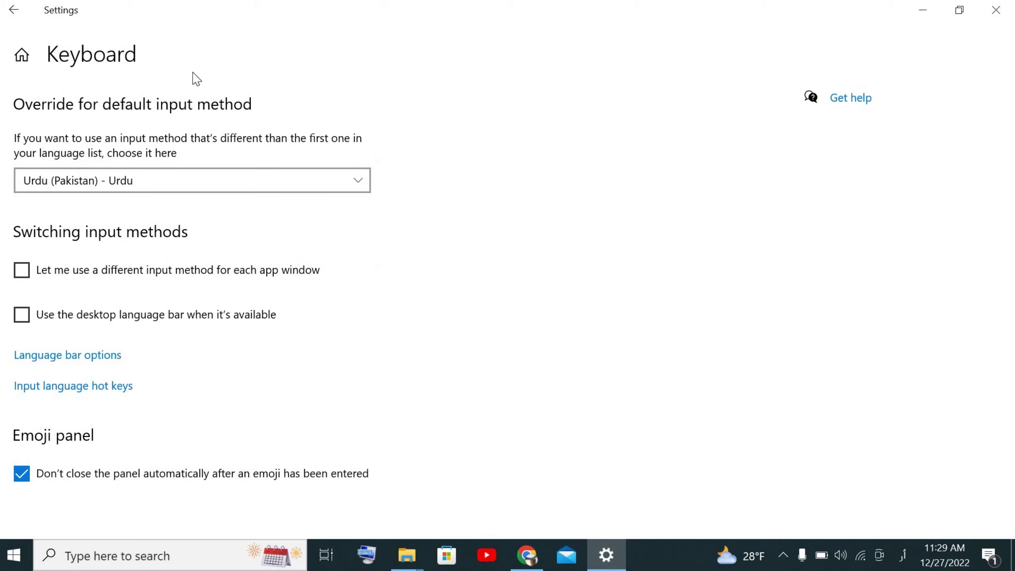
left_click(15, 10)
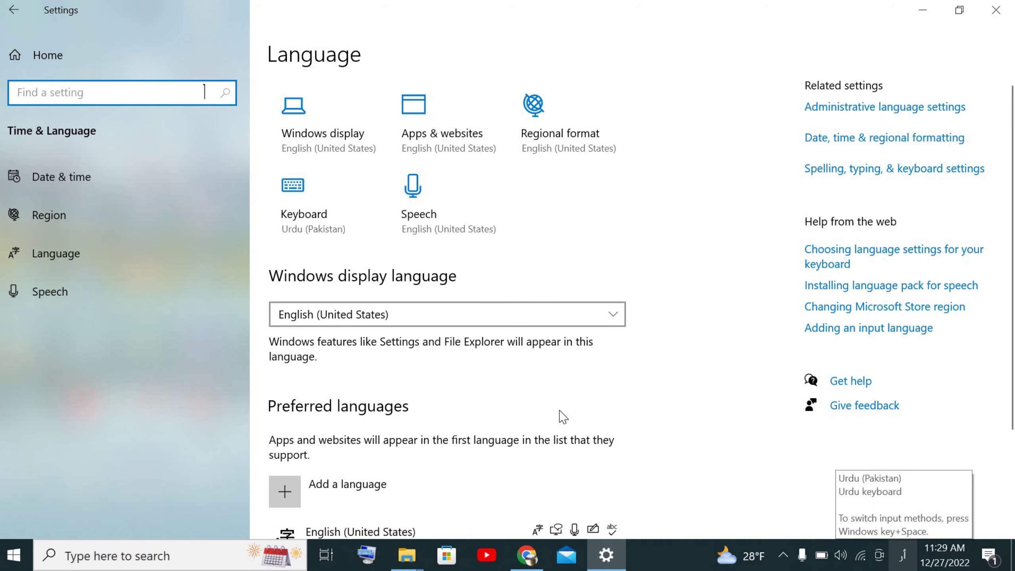
Examine which speech languages are available in the Speech settings, without changing the selection
left_click(414, 207)
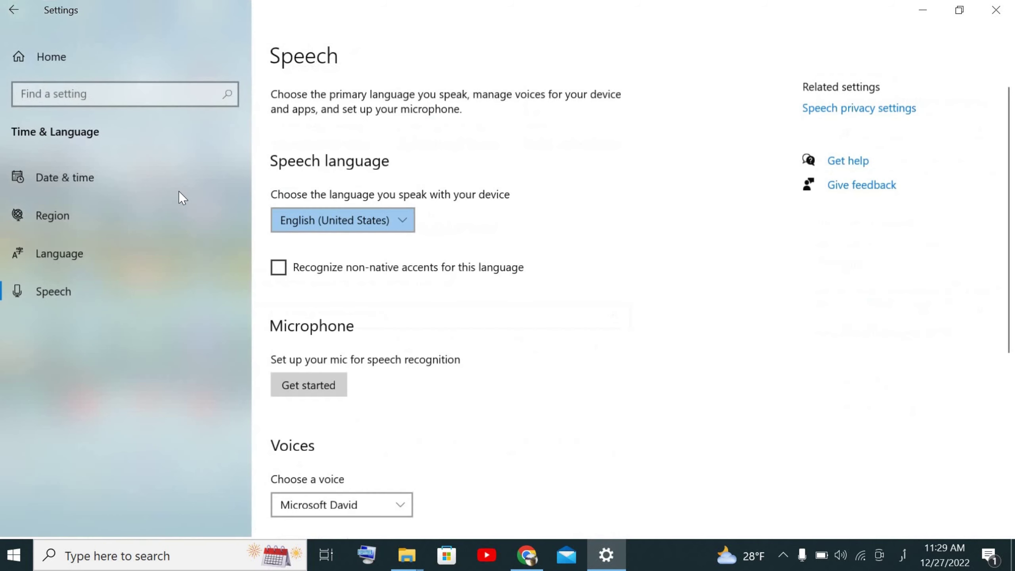
left_click(350, 234)
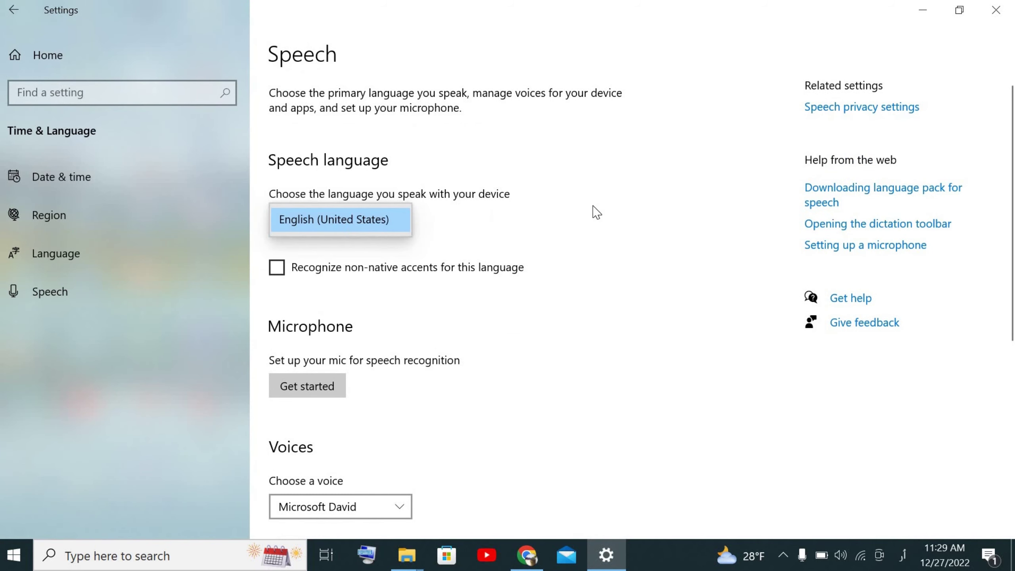
left_click(602, 210)
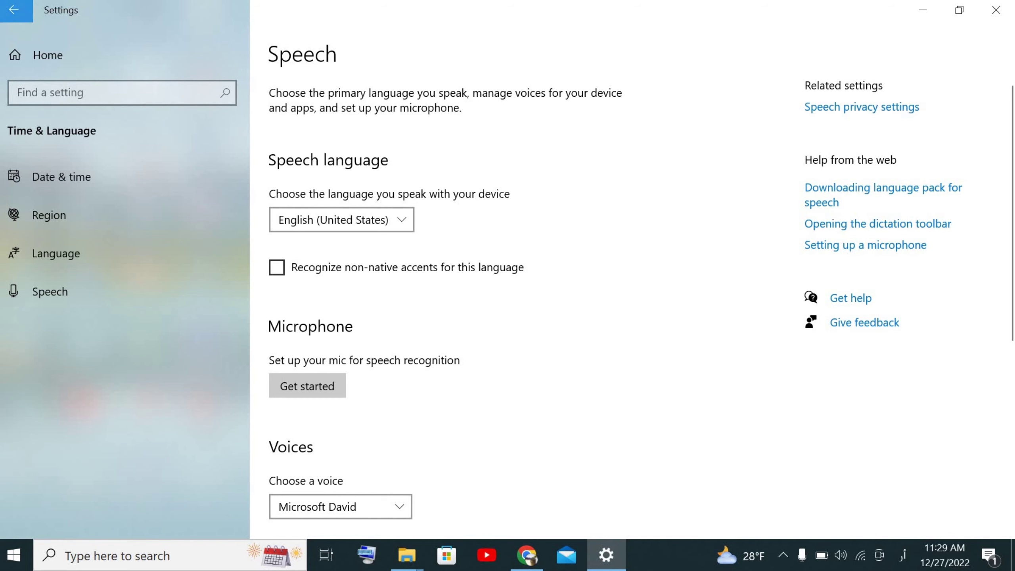
Switch to Notepad with a blank document and place the On-Screen Keyboard just below its window
key("super+d")
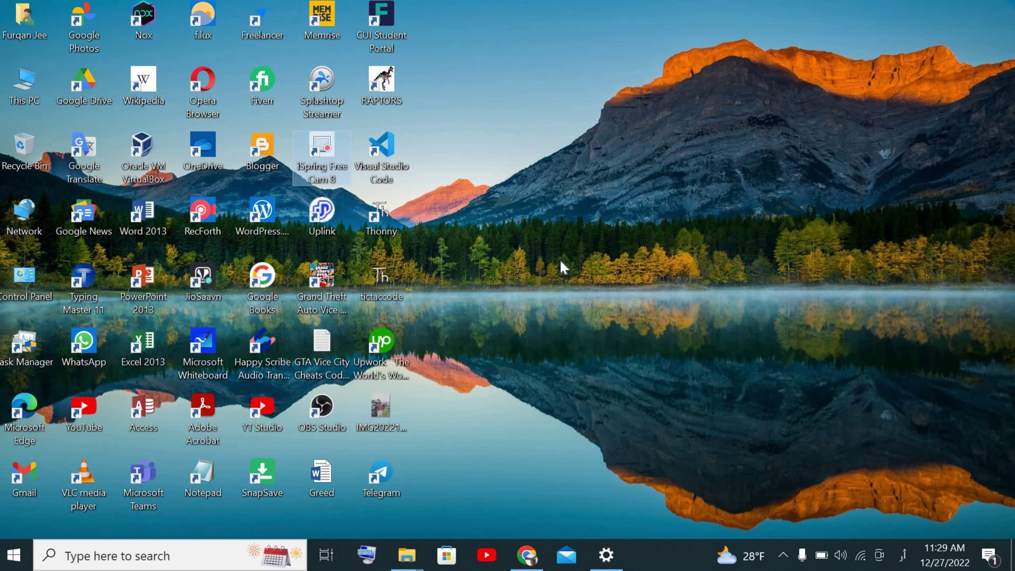
double_click(204, 473)
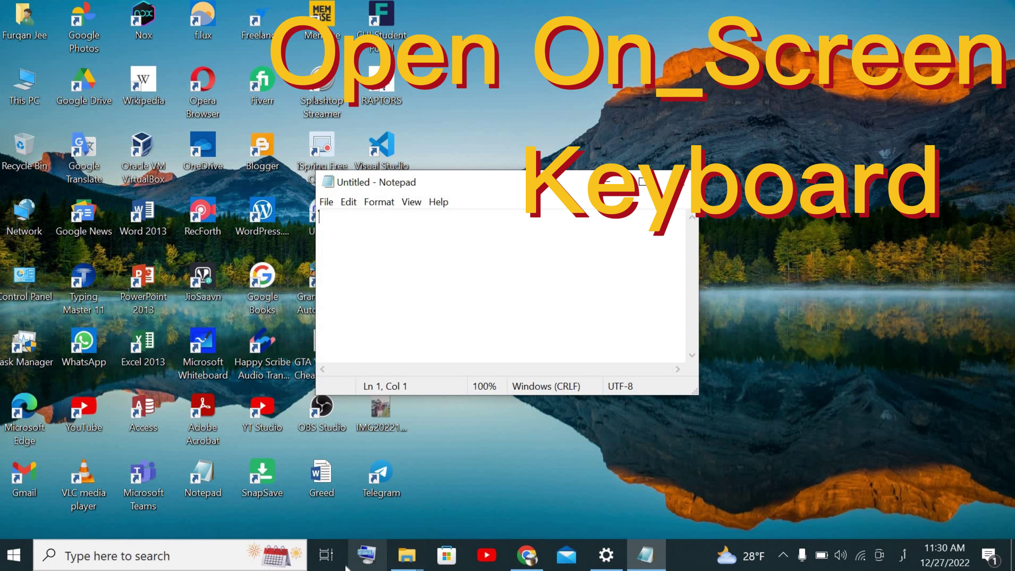
left_click(366, 556)
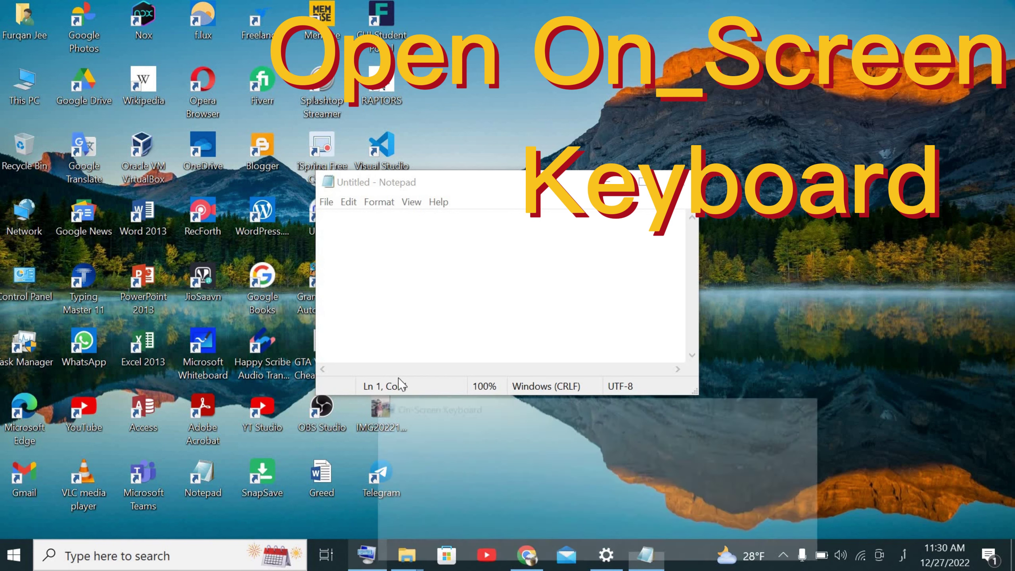
left_click_drag(445, 416, 426, 413)
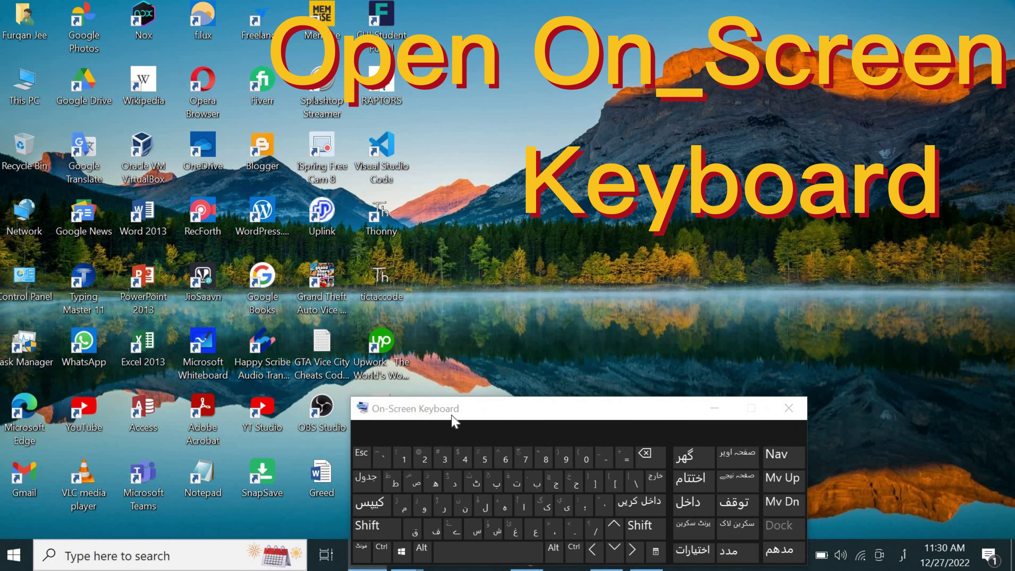
double_click(219, 473)
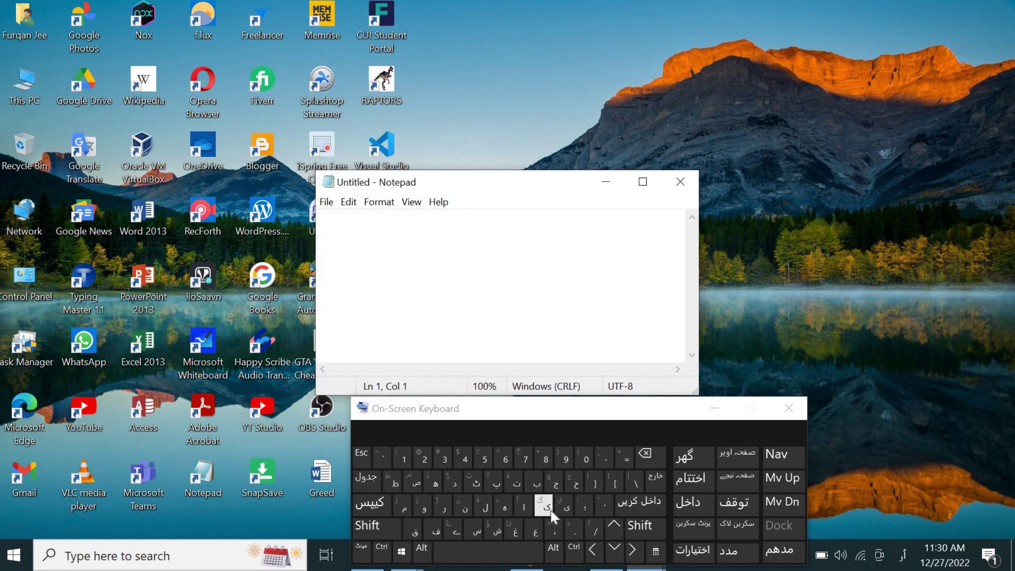
Using the On-Screen Keyboard, write "میرا نام" and the first letter of the person's name in Notepad
left_click(401, 514)
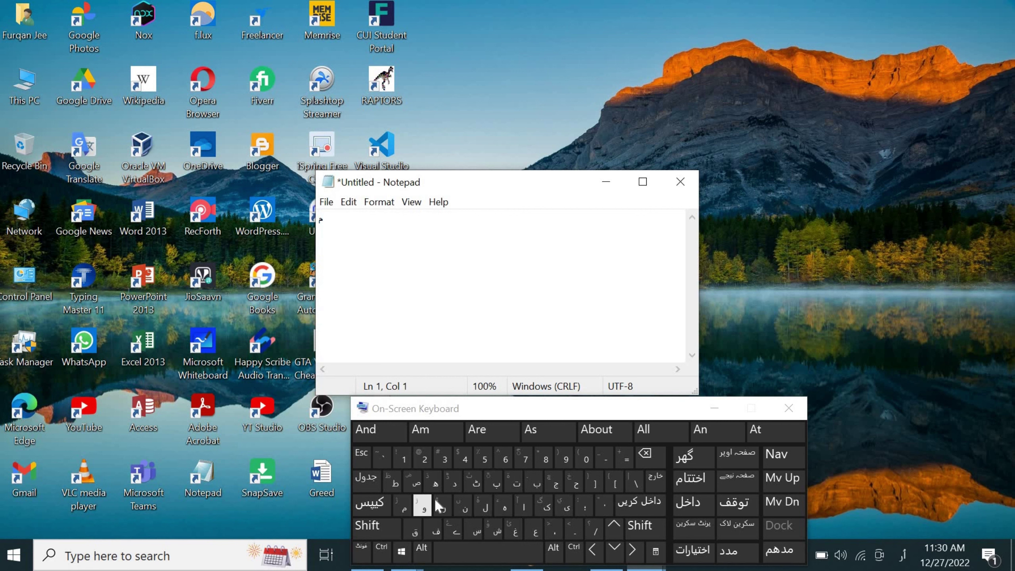
left_click(567, 507)
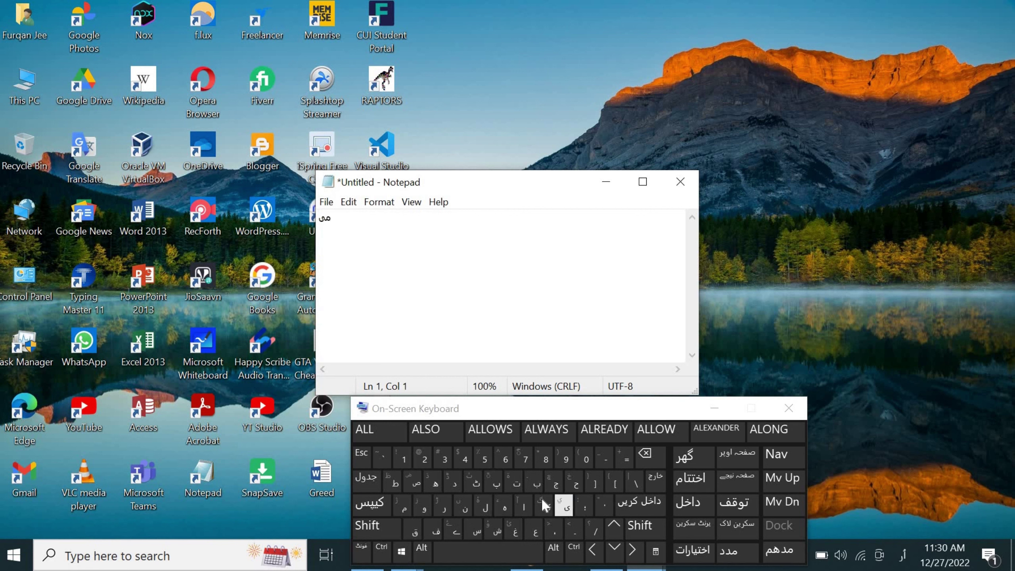
left_click(446, 500)
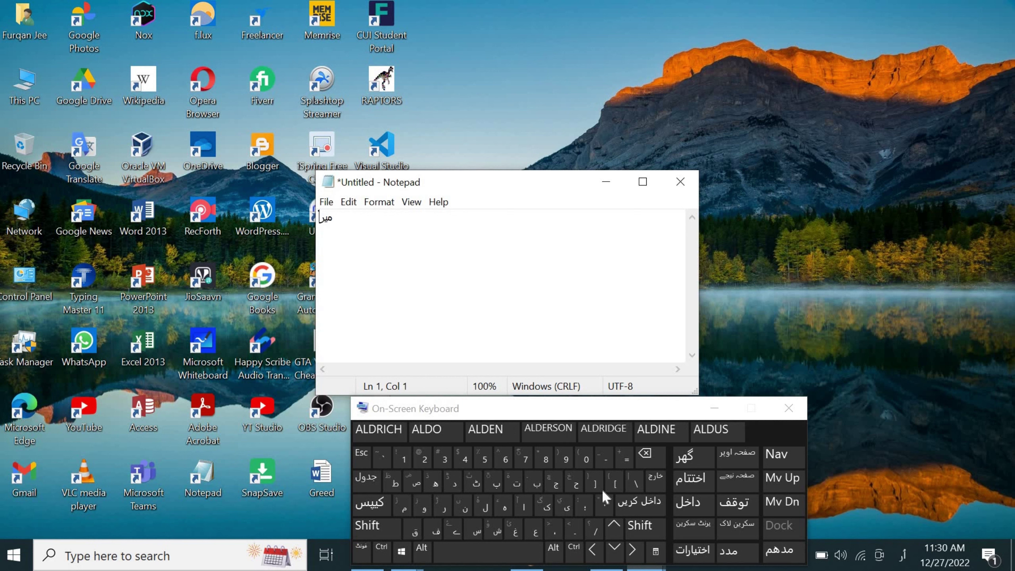
left_click(527, 505)
left_click(495, 548)
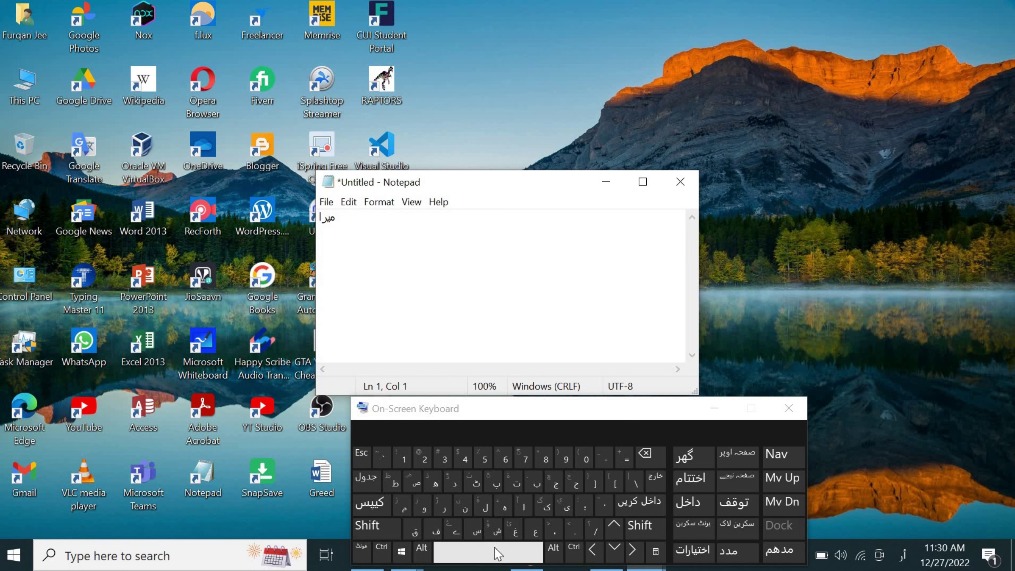
left_click(463, 508)
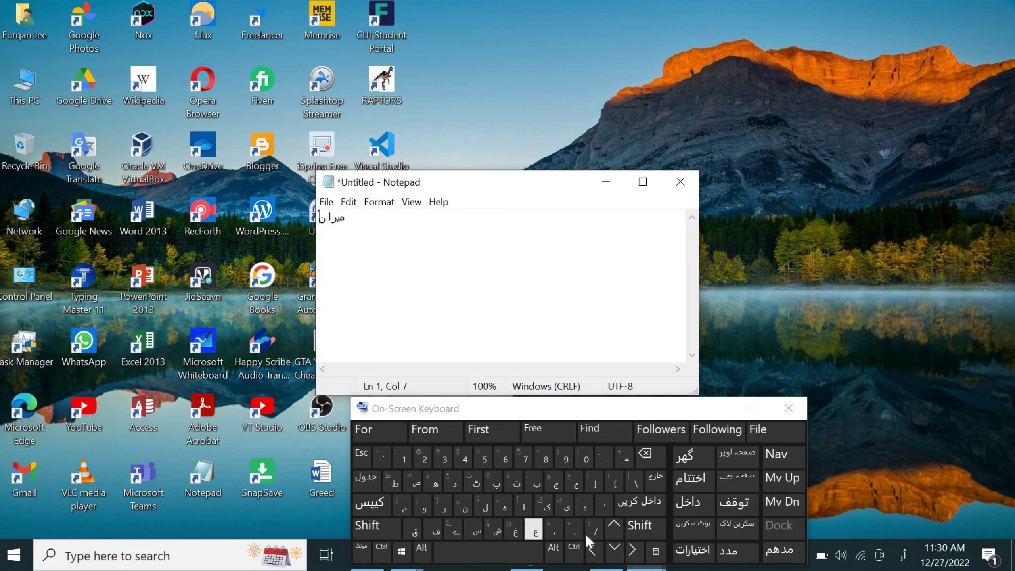
left_click(522, 505)
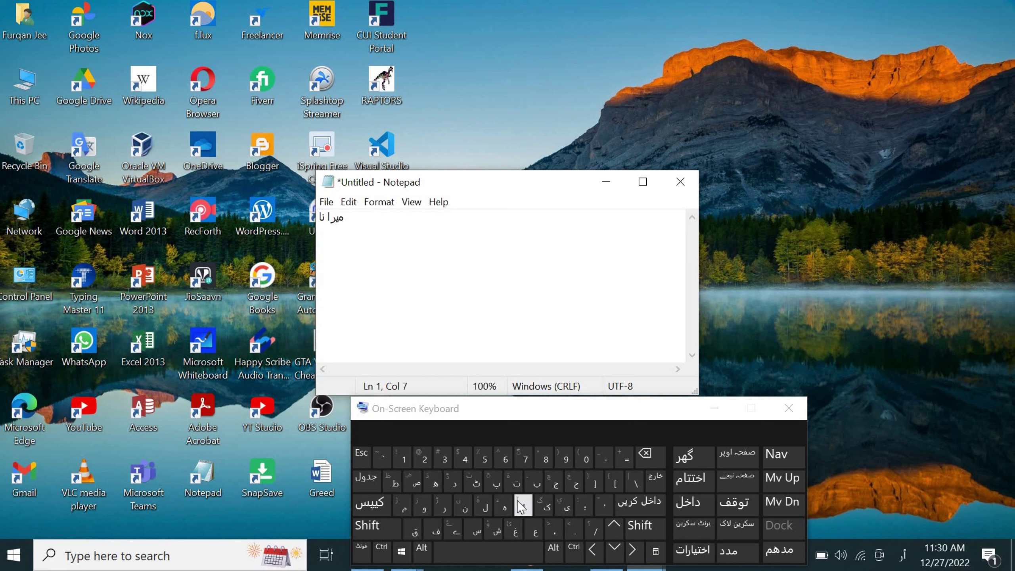
left_click(406, 501)
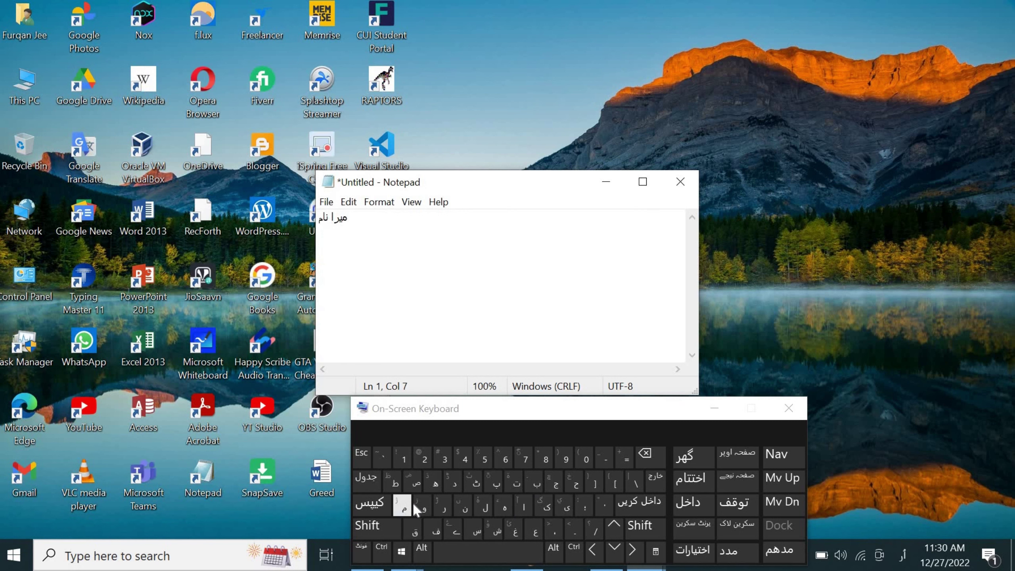
left_click(468, 549)
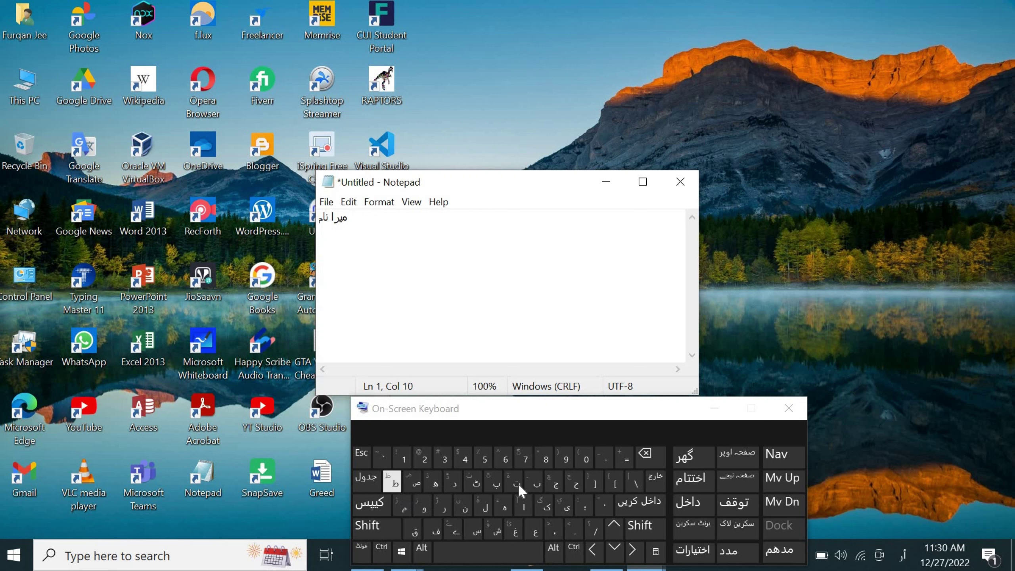
left_click(436, 528)
Enter the remaining letters of the person's name and end the sentence with "ھے۔"
left_click(441, 505)
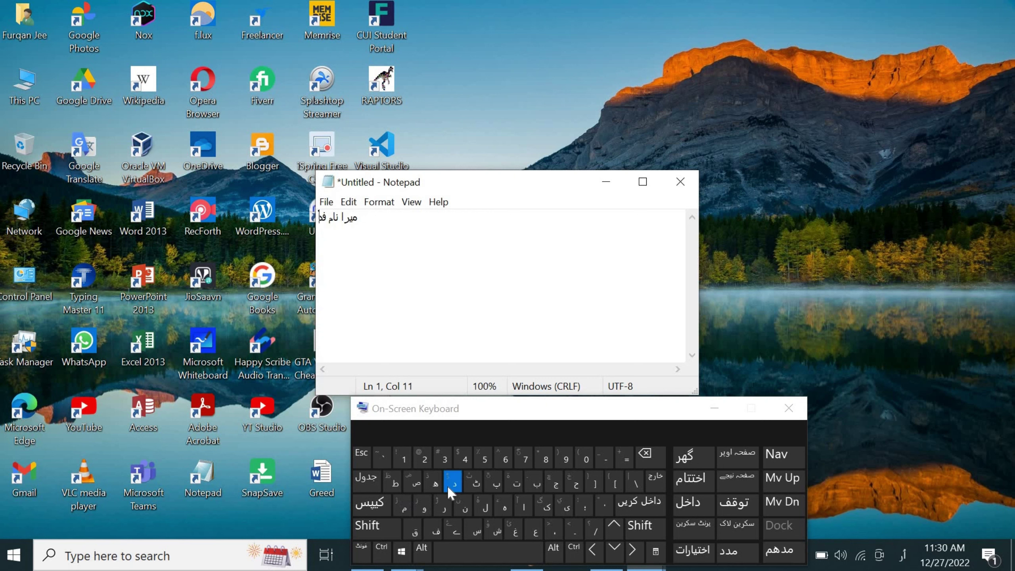
left_click(416, 529)
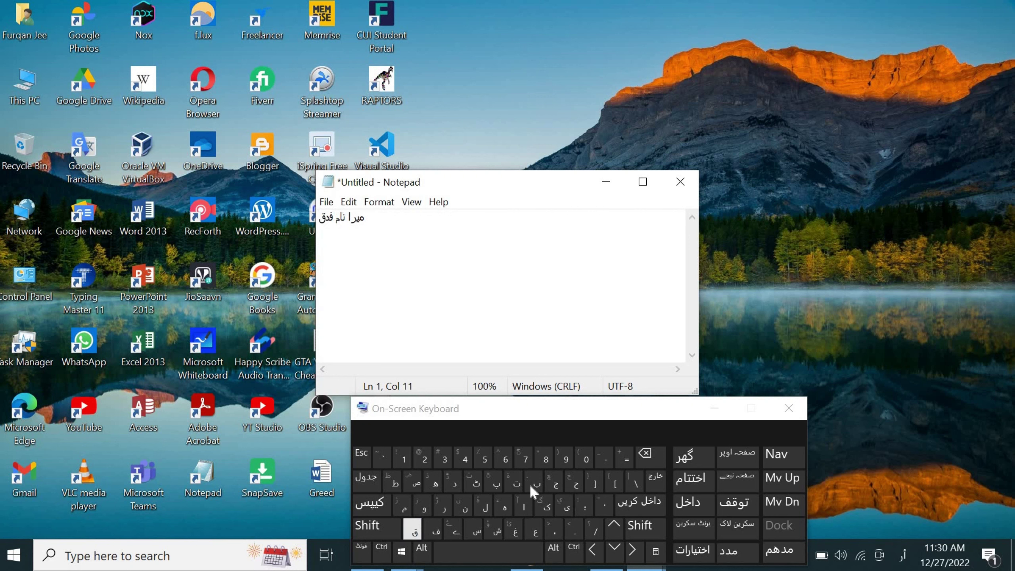
left_click(523, 505)
left_click(495, 550)
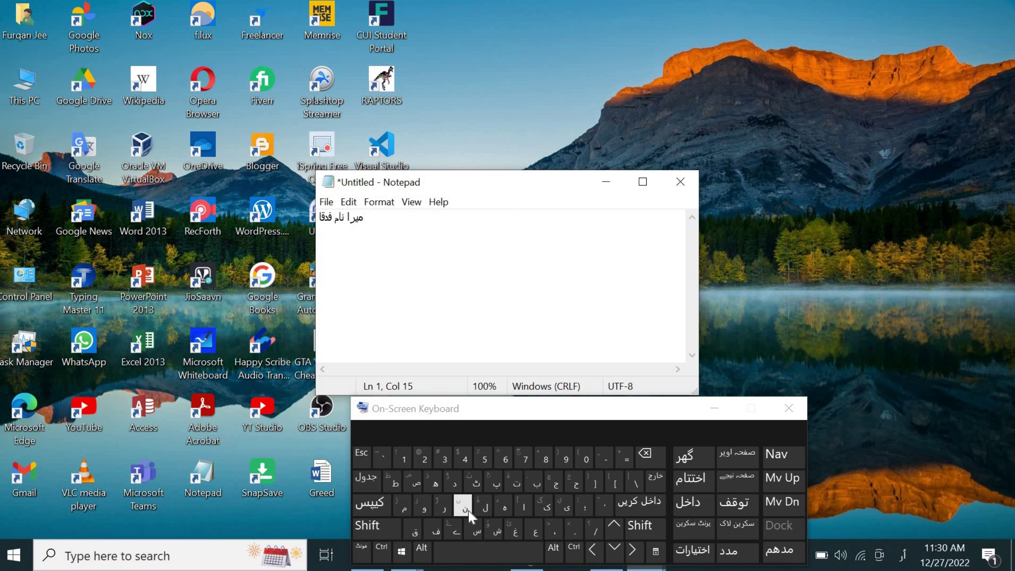
left_click(468, 512)
left_click(475, 551)
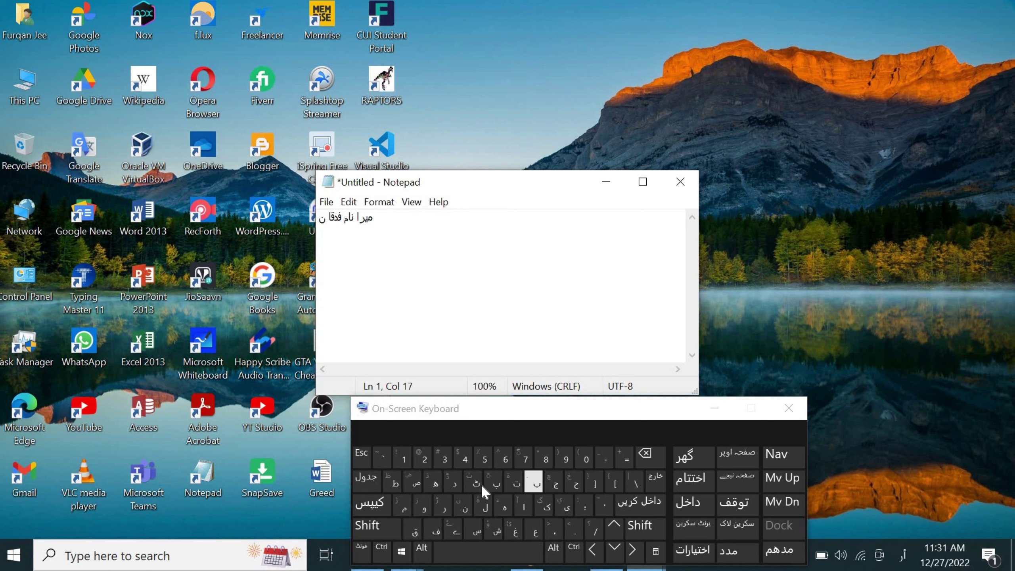
left_click(436, 480)
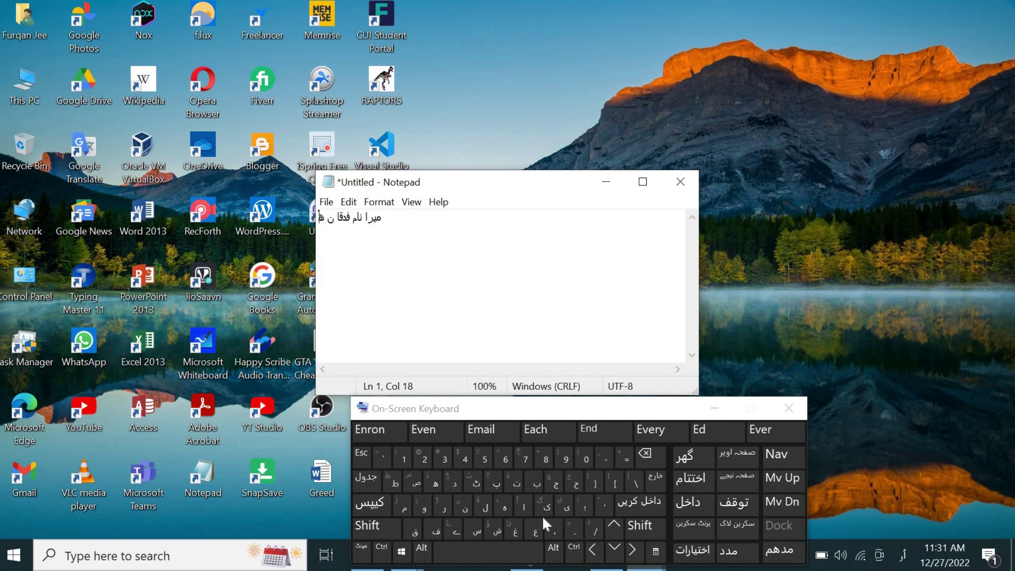
left_click(462, 536)
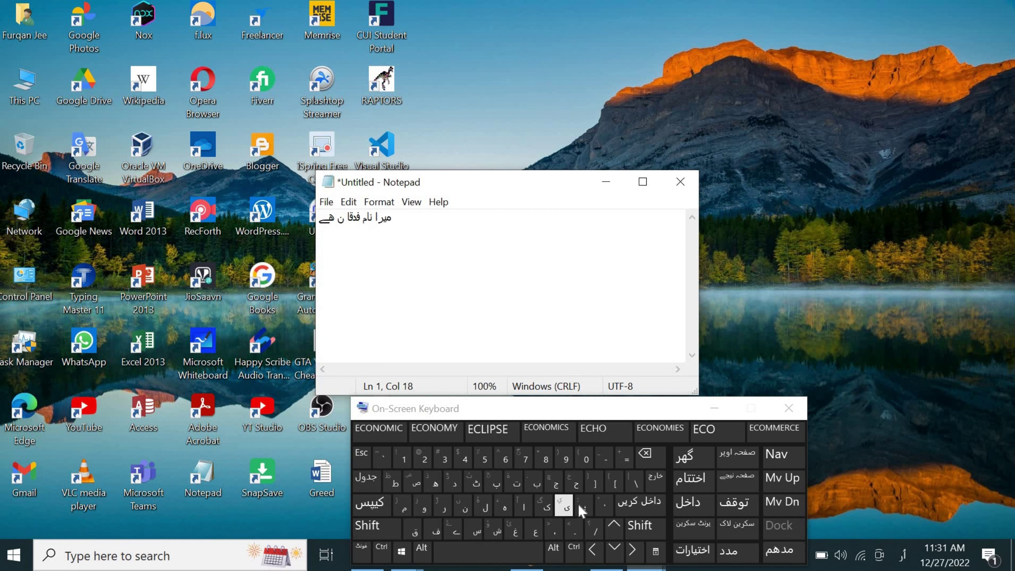
left_click(575, 536)
left_click(486, 544)
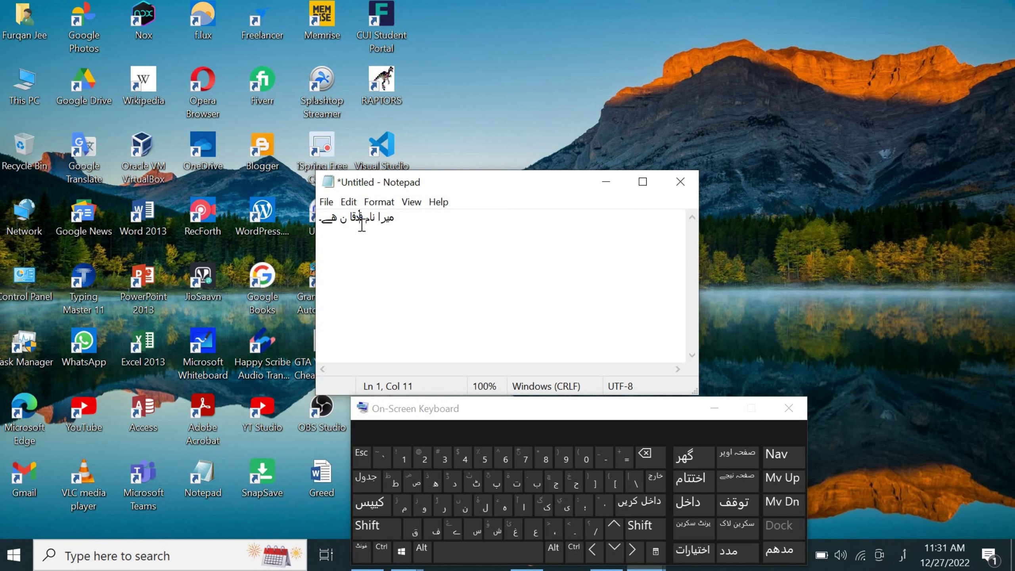
Delete the misspelled text back to the first letter of the person's name
key("Delete")
key("ctrl")
key("BackSpace")
key("BackSpace")
key("BackSpace")
key("BackSpace")
key("BackSpace")
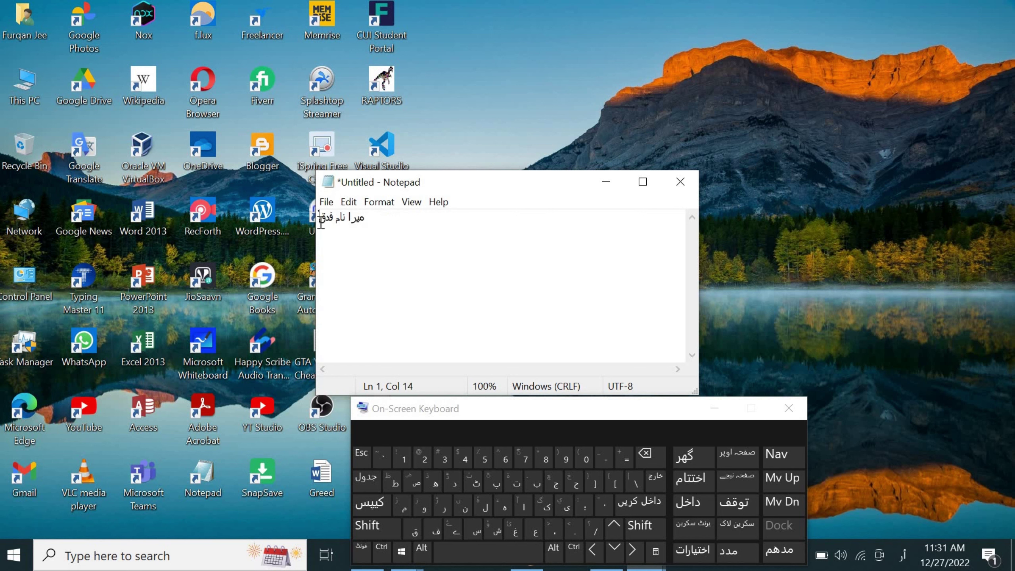
key("BackSpace")
key("BackSpace")
key("BackSpace")
Complete the person's name with the correct spelling and finish the Urdu sentence with "ھے۔"
left_click(450, 506)
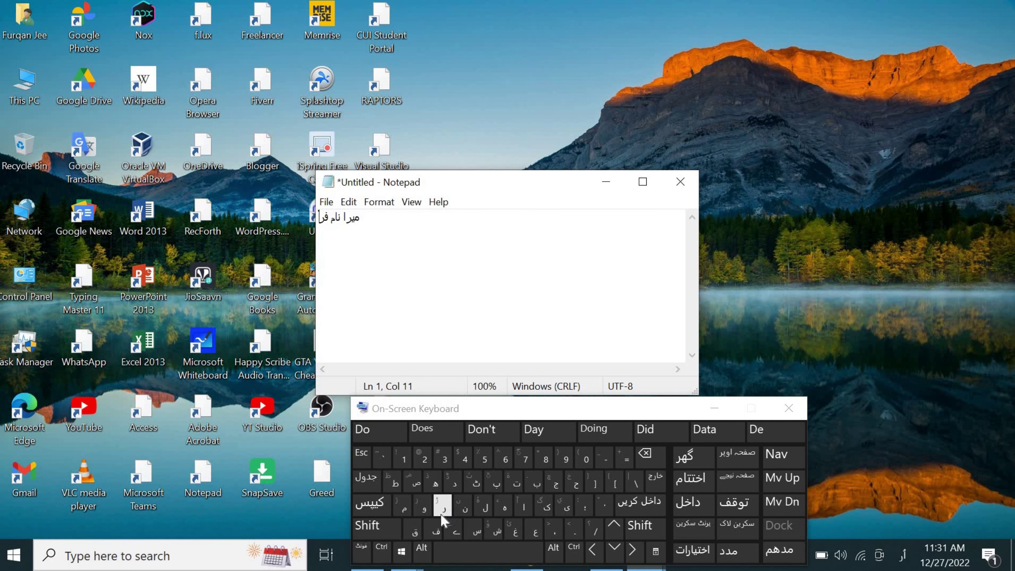
left_click(413, 532)
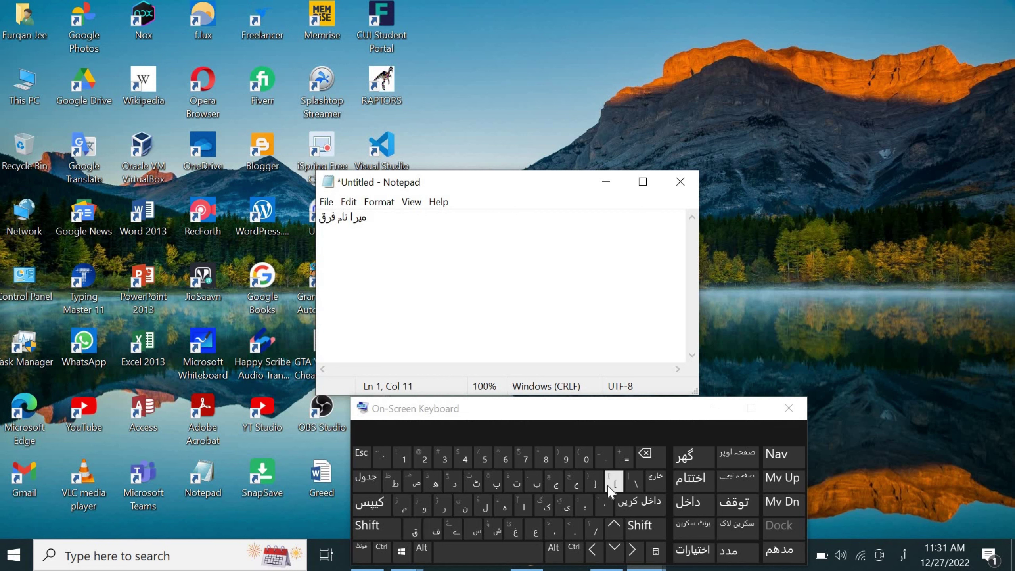
left_click(523, 506)
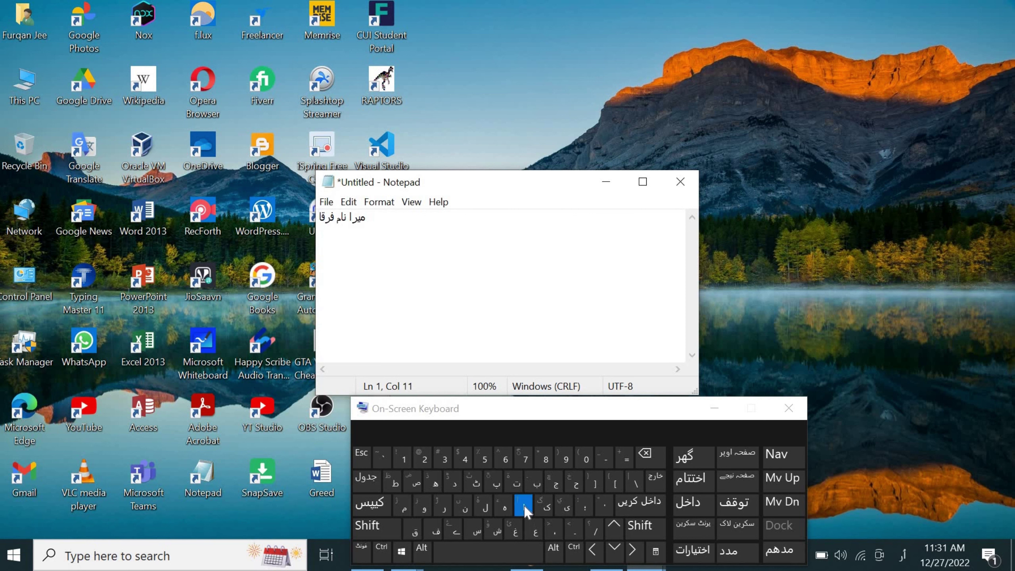
left_click(460, 506)
left_click(459, 550)
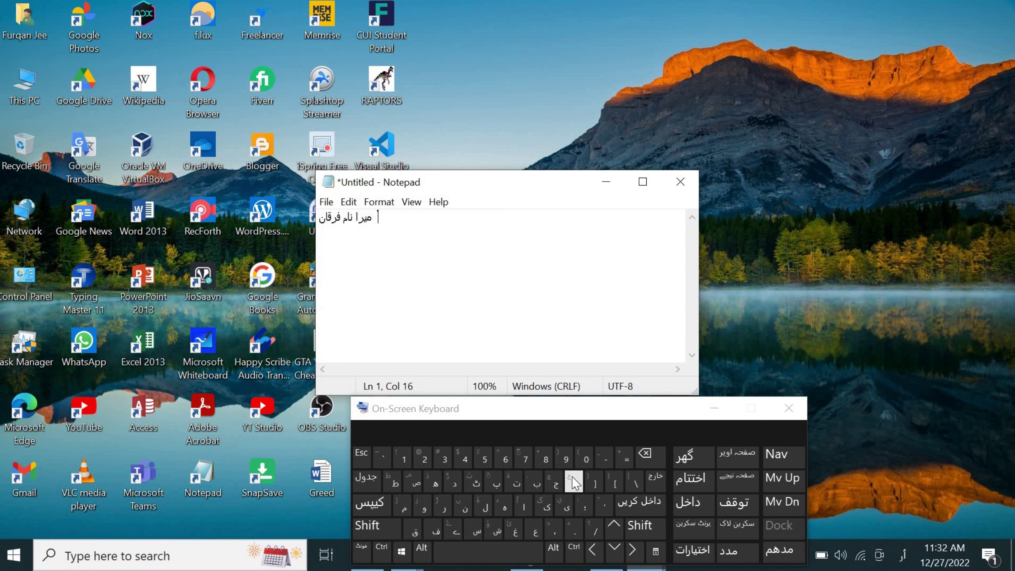
left_click(435, 482)
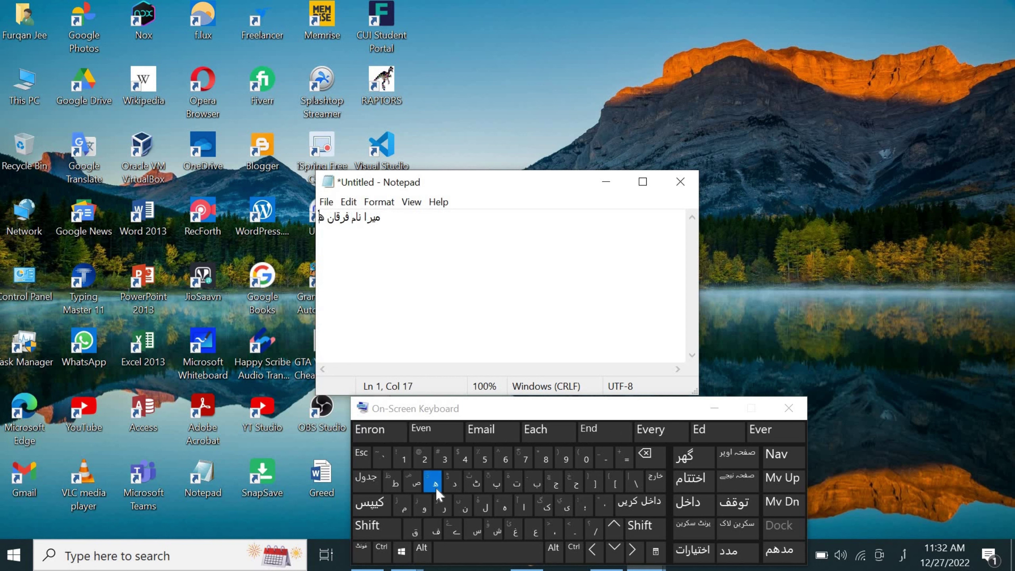
left_click(453, 530)
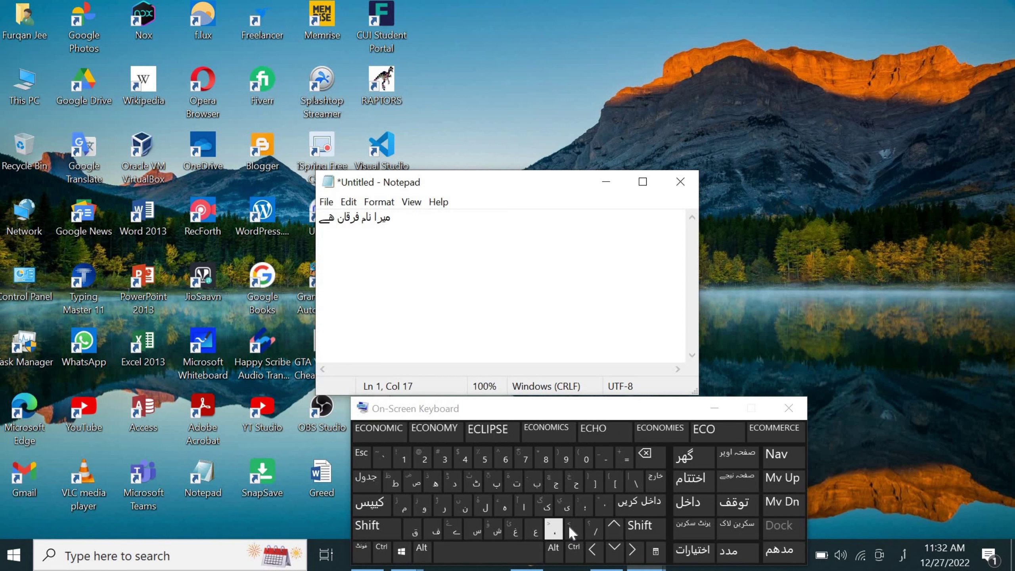
left_click(579, 526)
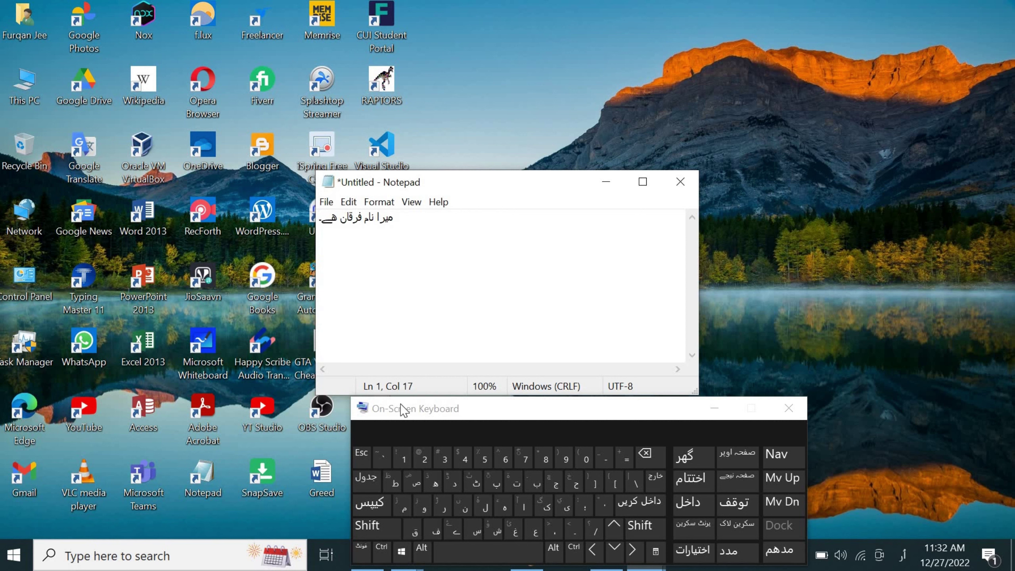
Minimize the Notepad document and the On-Screen Keyboard to clear the desktop
left_click(364, 280)
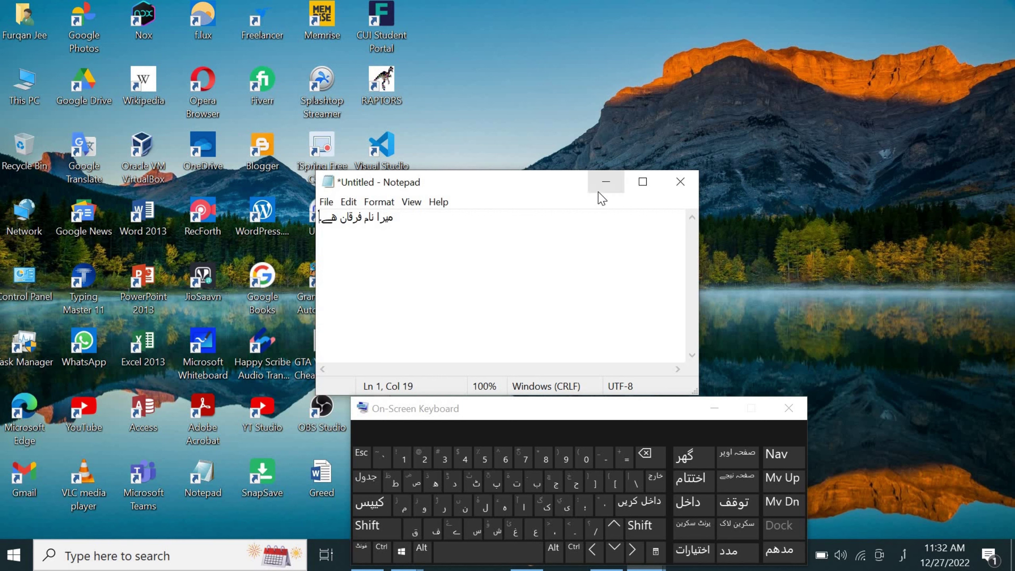
left_click(604, 183)
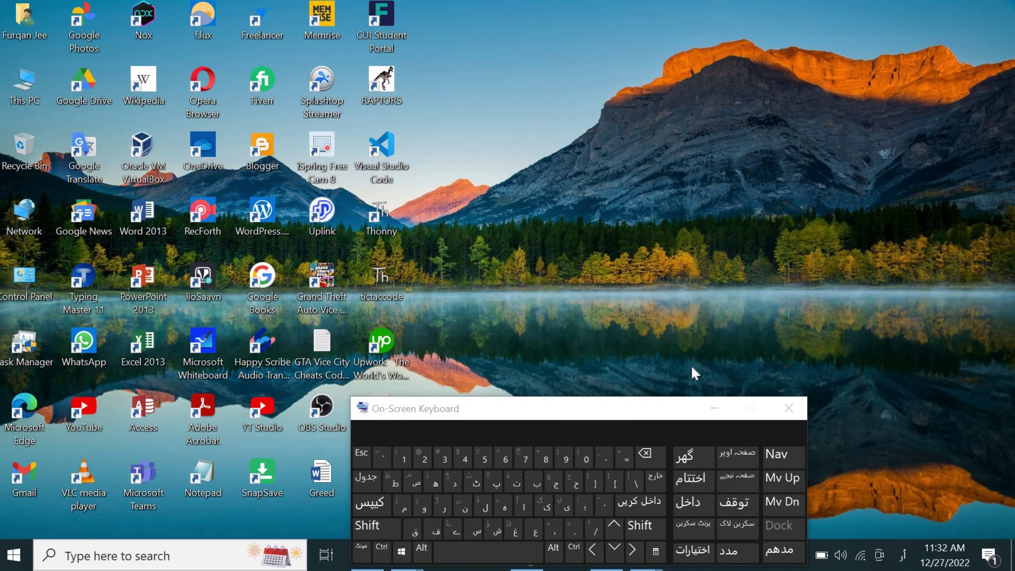
left_click(711, 408)
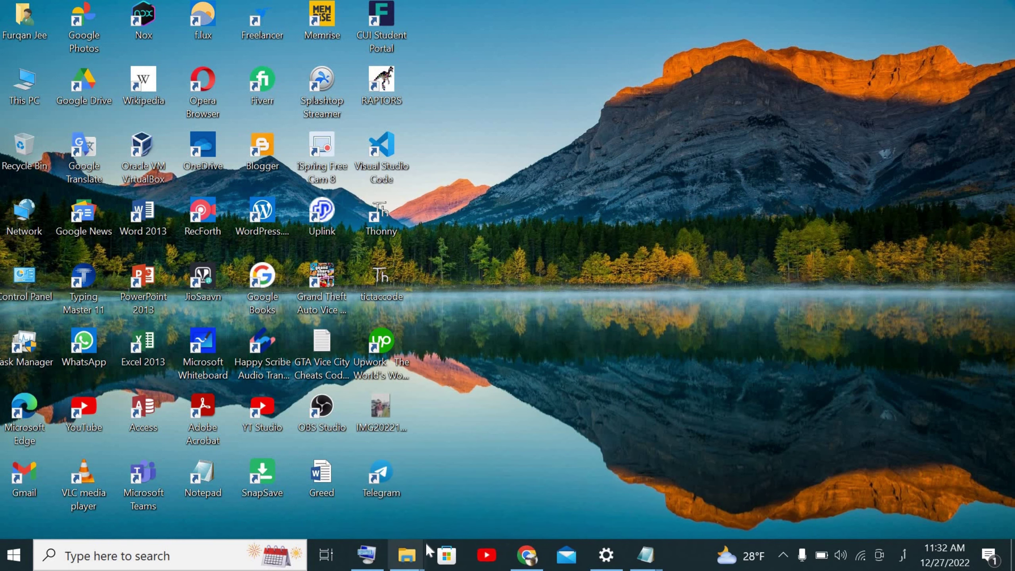
mouse_move(419, 548)
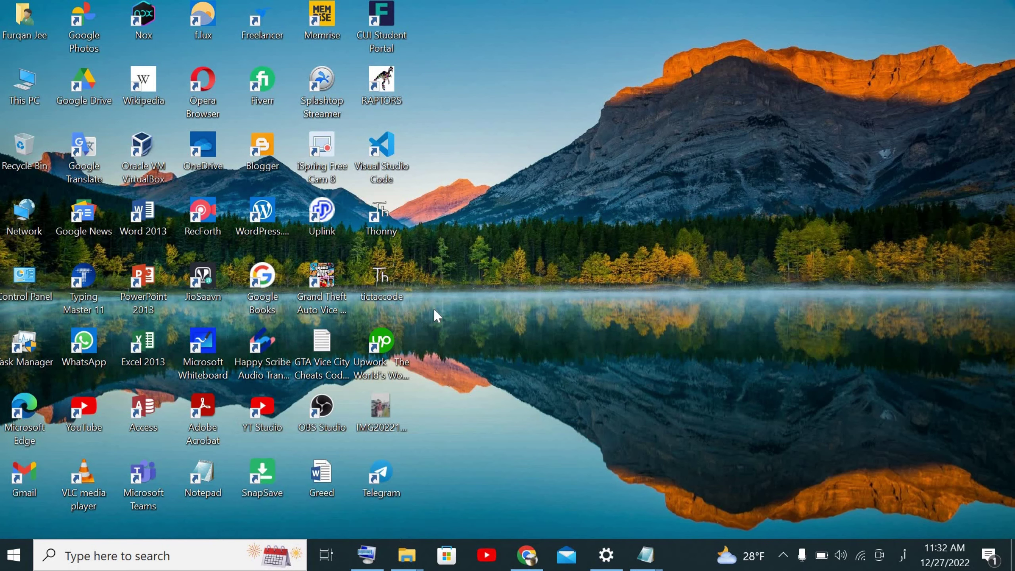